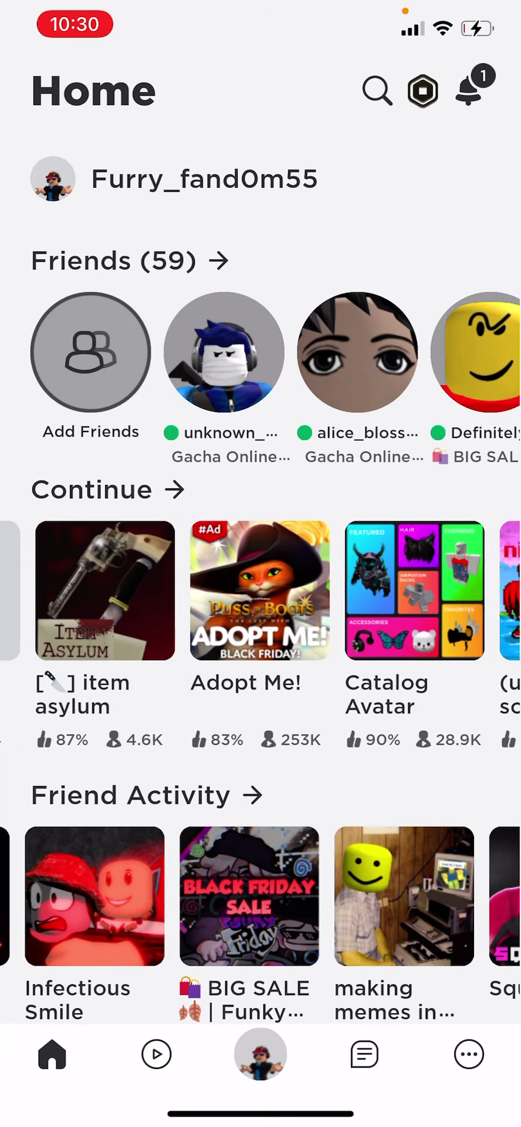
scroll(264, 590, left, 5)
scroll(264, 617, right, 3)
- Preview the Hide and Seek Extreme, Escape The Hospital and Escape Grandmas House Obby game pages
click(118, 590)
drag(261, 616, 261, 1056)
click(273, 589)
drag(261, 493, 260, 1013)
click(429, 590)
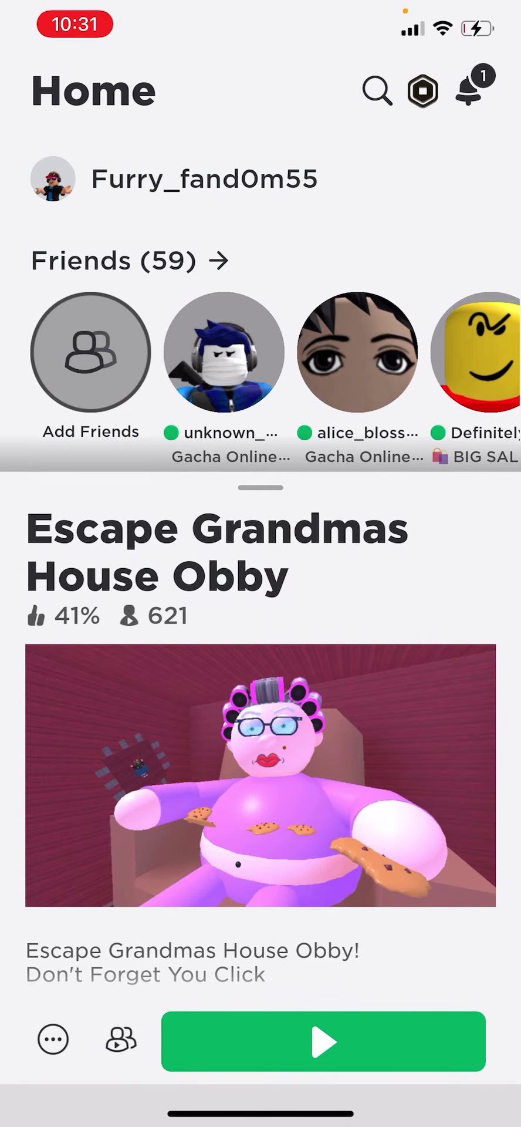
drag(260, 493, 261, 1013)
- Browse the game list further, previewing Red Light, Green Light, Obby Escape and Kim kardashians
drag(423, 591, 35, 590)
click(172, 589)
drag(261, 493, 261, 1013)
drag(422, 590, 36, 590)
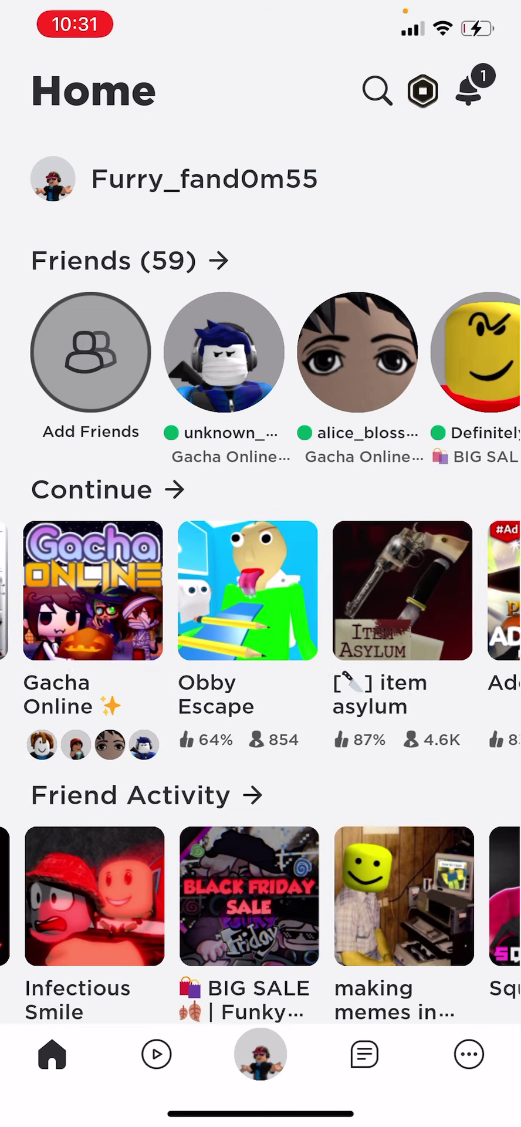
click(238, 590)
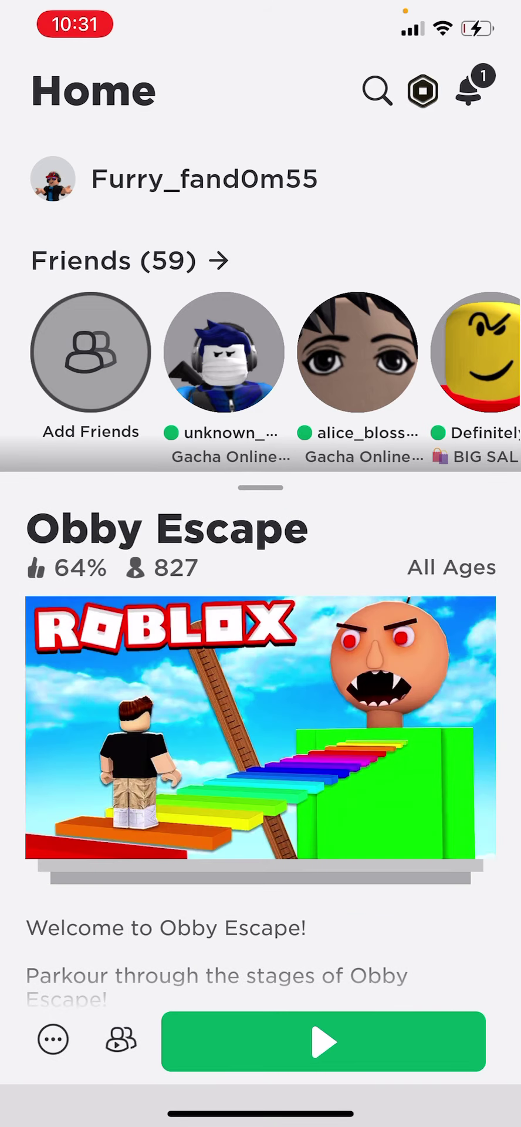
drag(261, 494, 261, 1012)
drag(423, 589, 35, 590)
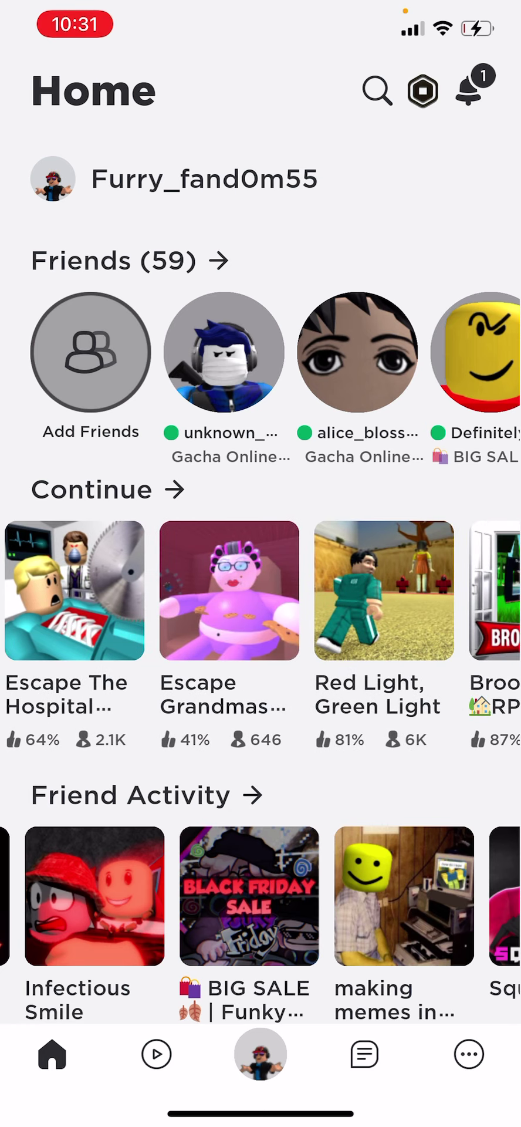
drag(396, 590, 220, 590)
drag(89, 589, 458, 590)
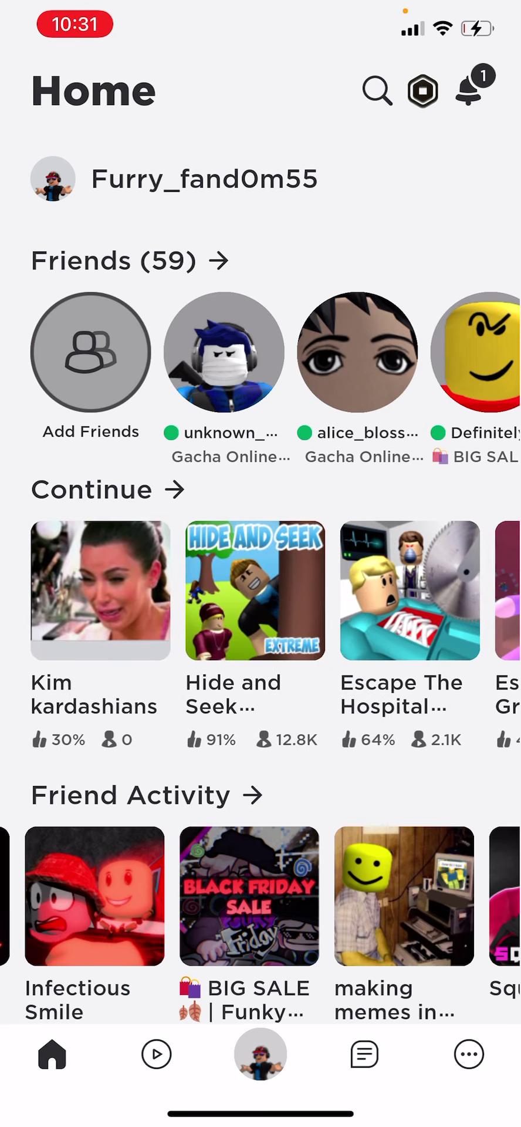
click(99, 589)
drag(261, 546, 261, 1057)
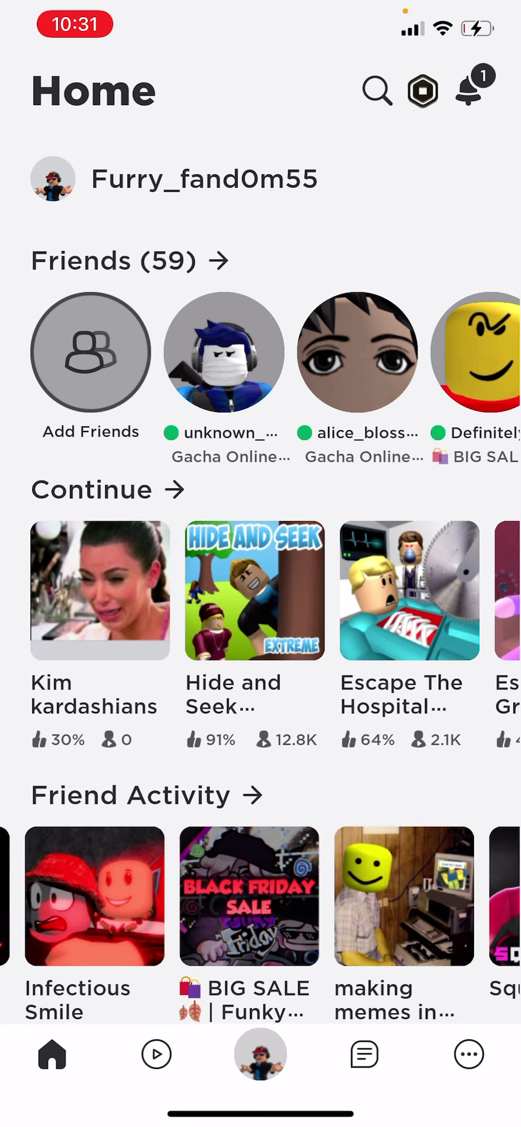
drag(396, 590, 220, 590)
drag(352, 590, 264, 589)
drag(397, 590, 176, 590)
drag(261, 792, 261, 625)
mouse_move(176, 422)
mouse_down()
mouse_move(441, 423)
mouse_move(300, 423)
mouse_up()
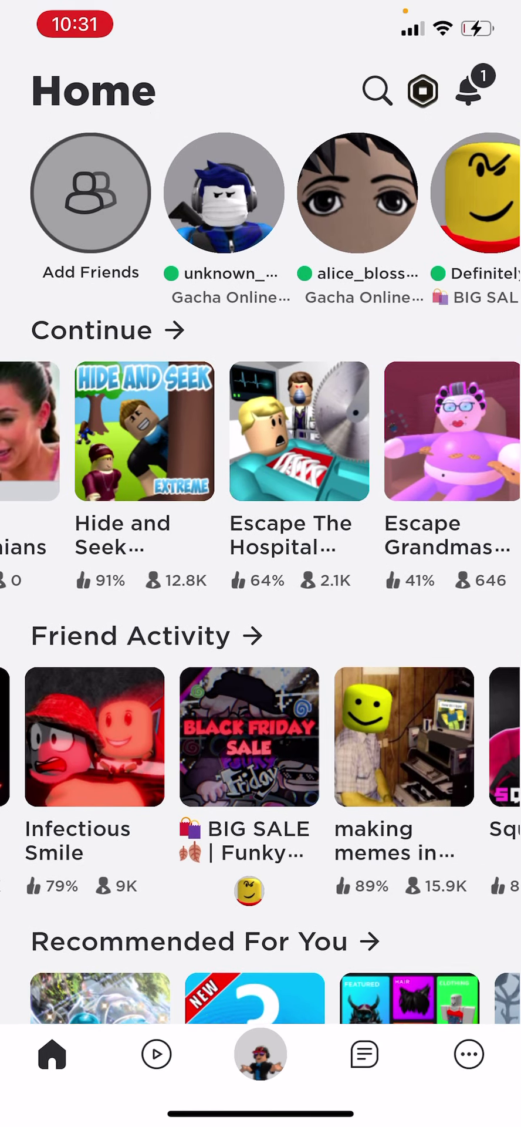
drag(260, 616, 261, 752)
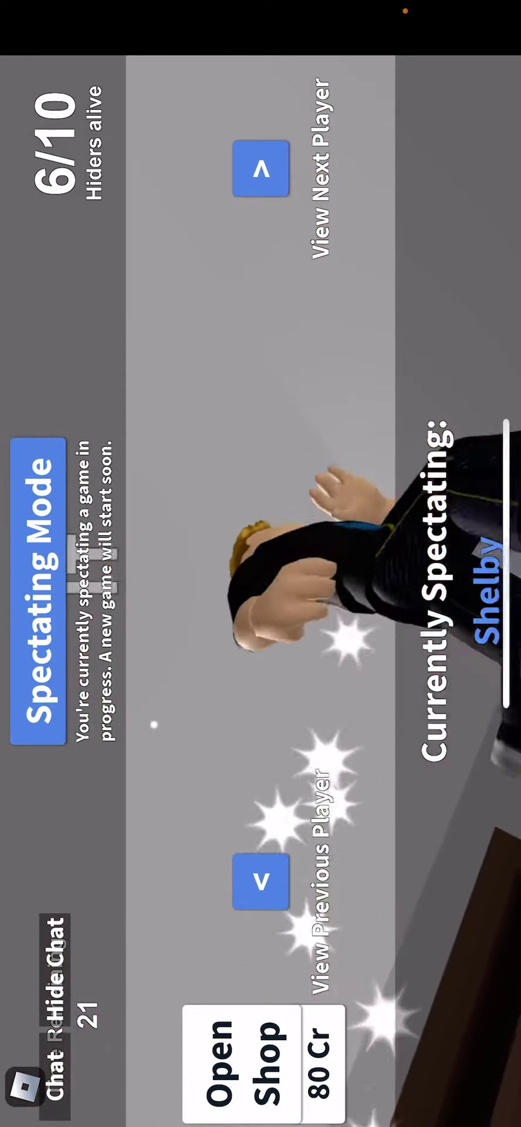
- Leave Roblox for the iPhone home screen and reopen Roblox to rejoin the new round
drag(506, 564, 265, 564)
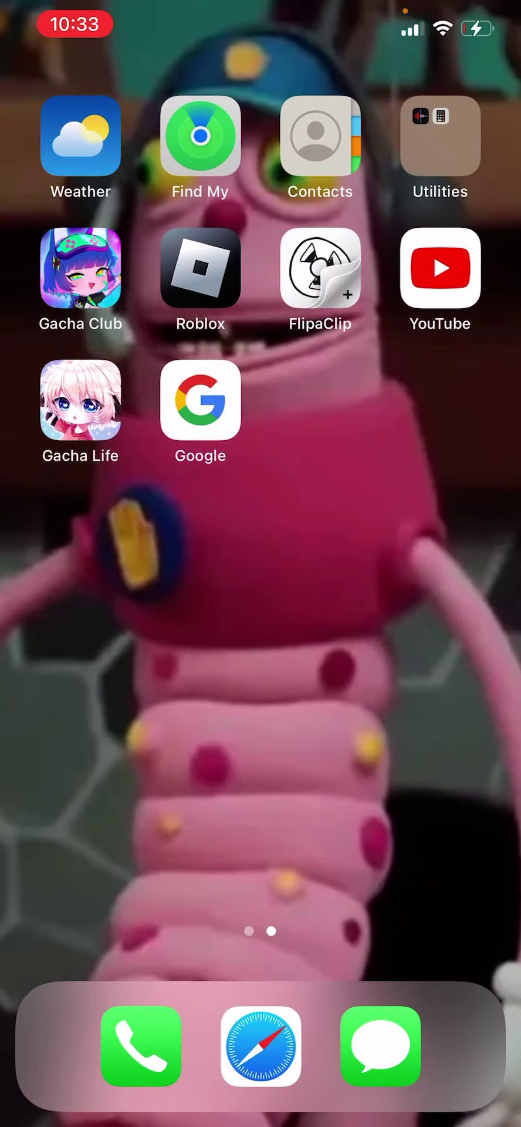
click(198, 265)
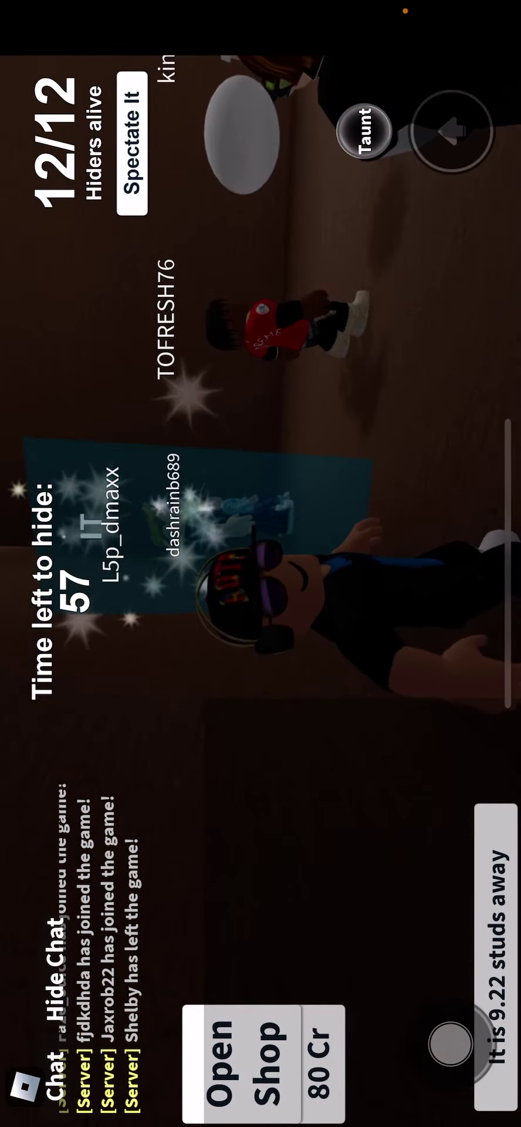
- Run the avatar away from the crowd, across the grass and ledge into a bush
mouse_move(450, 1044)
mouse_down()
mouse_move(333, 867)
mouse_move(286, 854)
mouse_move(339, 852)
mouse_up()
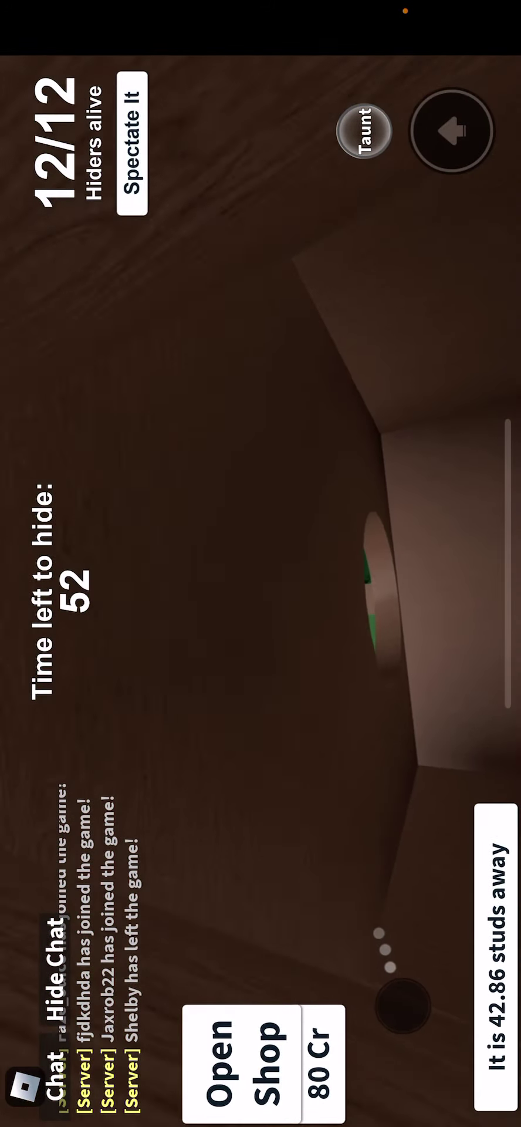
drag(403, 1003, 317, 906)
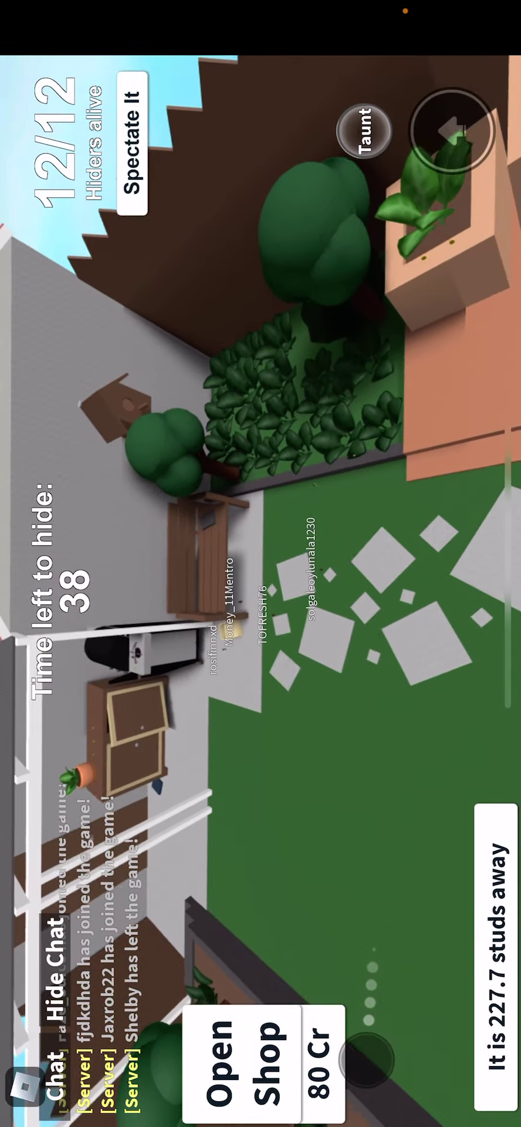
scroll(261, 563, up, 3)
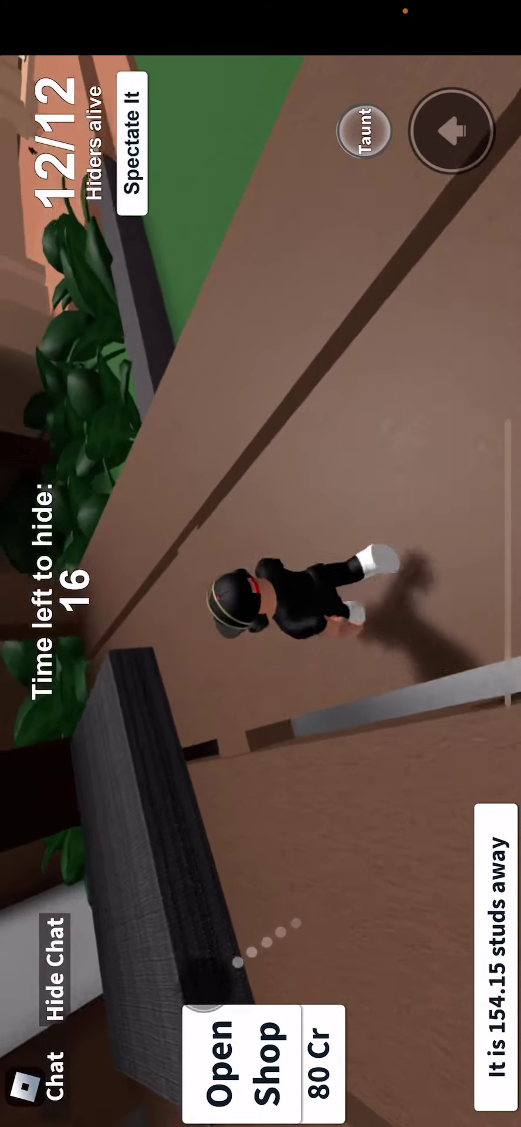
mouse_move(205, 1004)
mouse_down()
mouse_move(139, 945)
mouse_move(152, 893)
mouse_up()
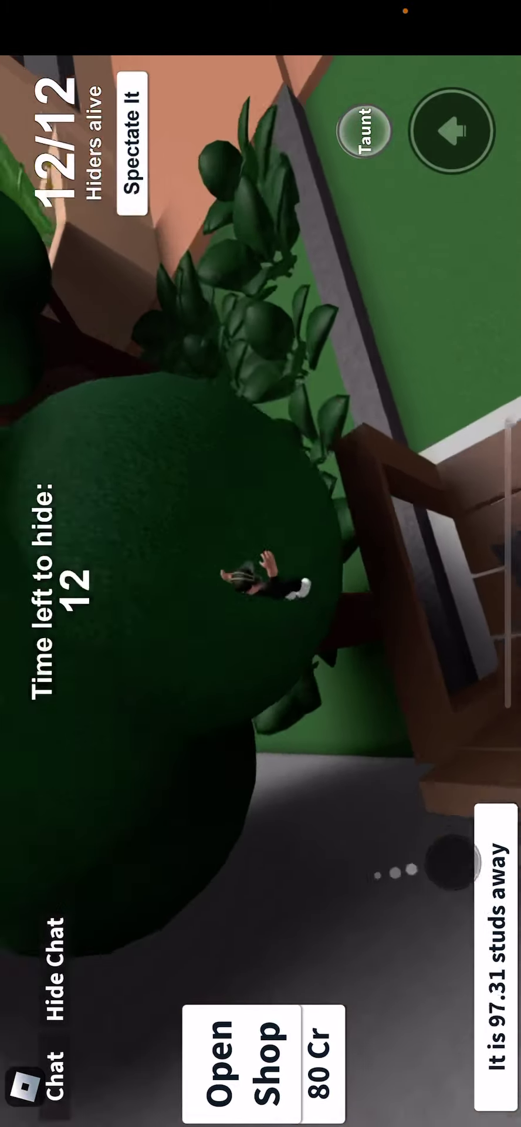
mouse_move(451, 863)
mouse_down()
mouse_move(130, 945)
mouse_move(143, 896)
mouse_up()
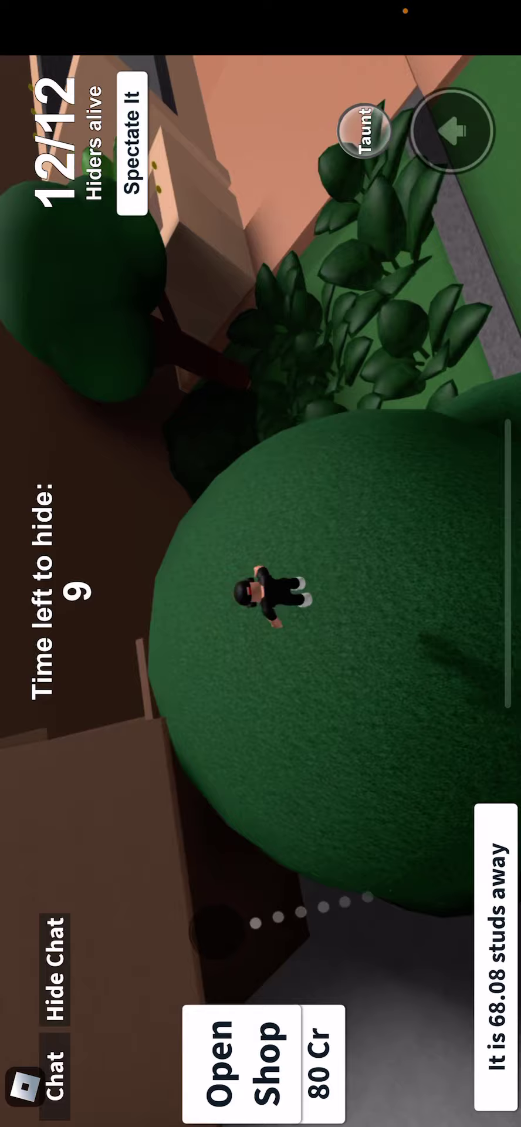
drag(221, 916, 219, 909)
- Climb onto the brown structure and roof ledge, then level the camera over the yard
mouse_move(301, 900)
mouse_down()
mouse_move(194, 870)
mouse_move(189, 874)
mouse_move(182, 929)
mouse_move(176, 896)
mouse_up()
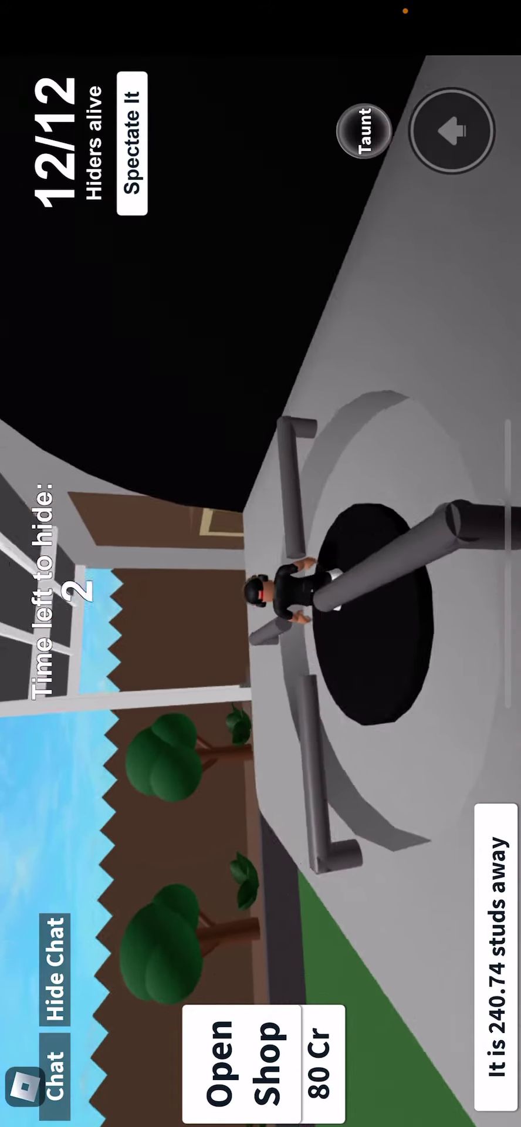
drag(322, 949, 344, 1000)
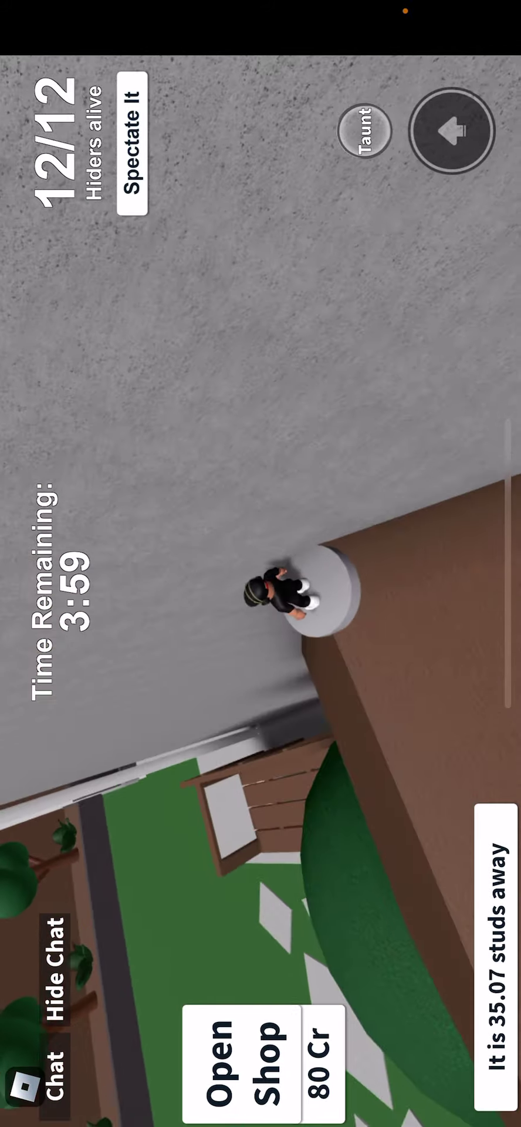
mouse_move(357, 903)
mouse_down()
mouse_move(491, 885)
mouse_move(476, 890)
mouse_up()
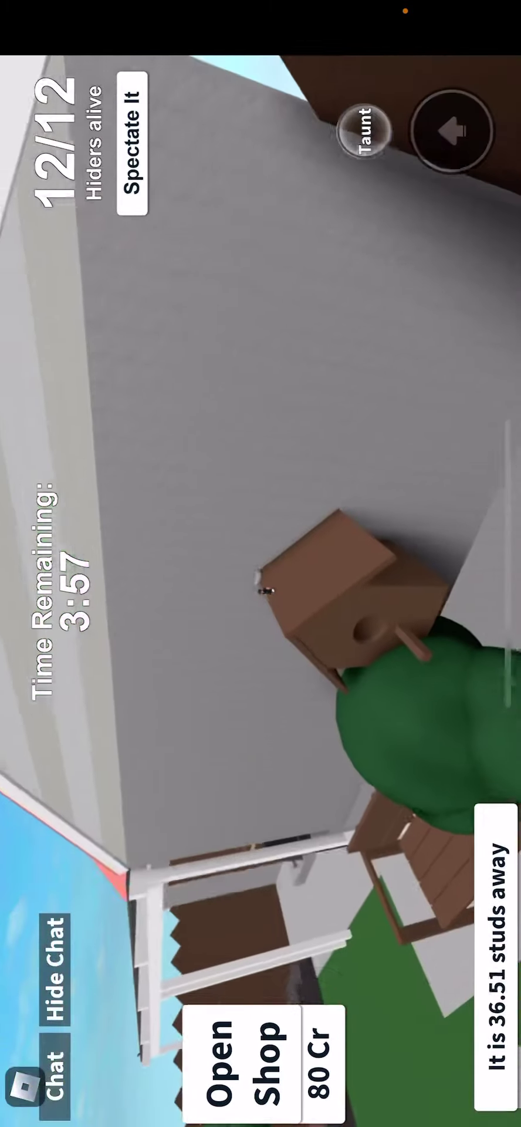
drag(220, 441, 352, 458)
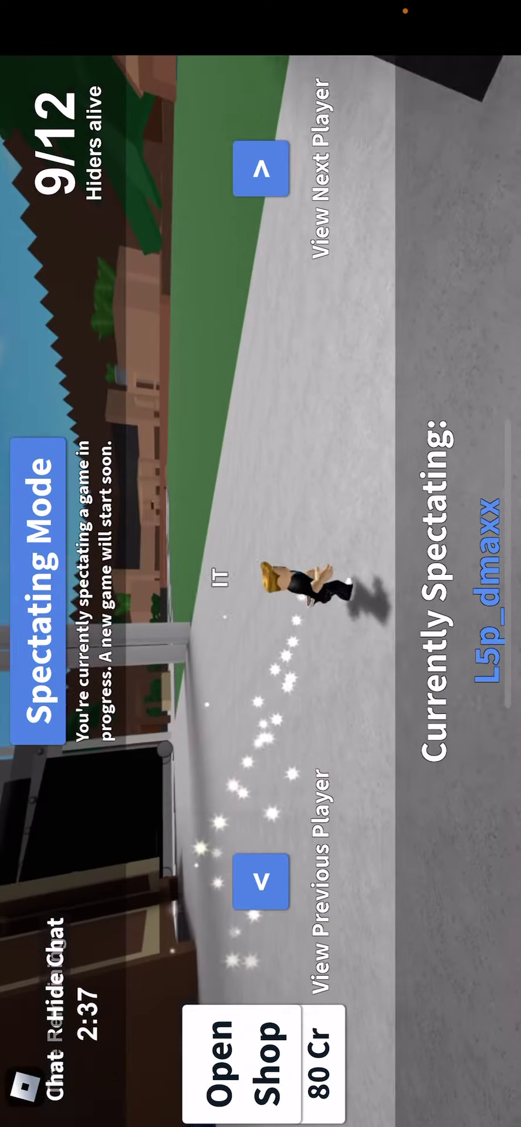
- Switch spectating to another hider, back to the seeker, then to the other hider again
click(261, 881)
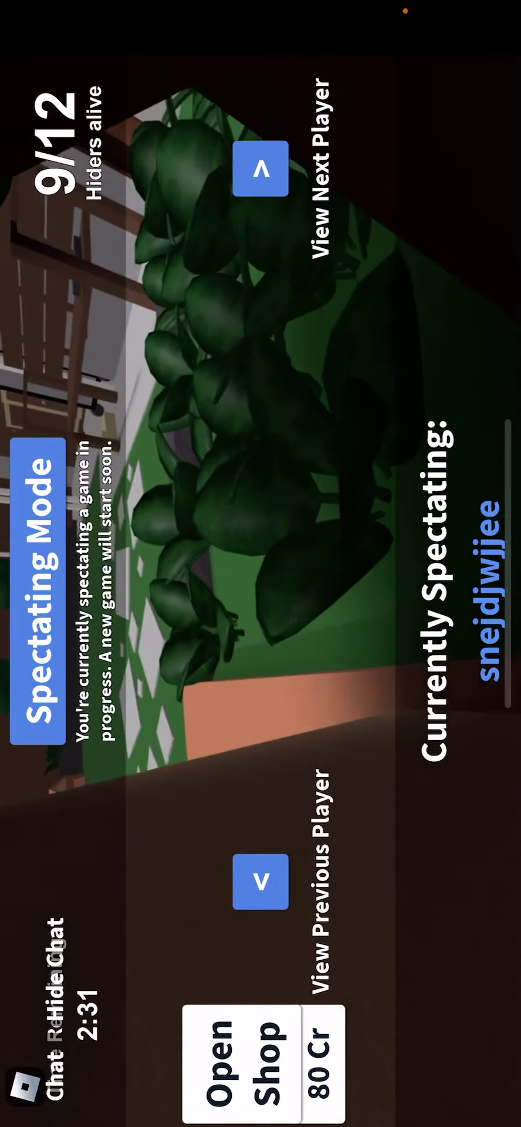
click(261, 169)
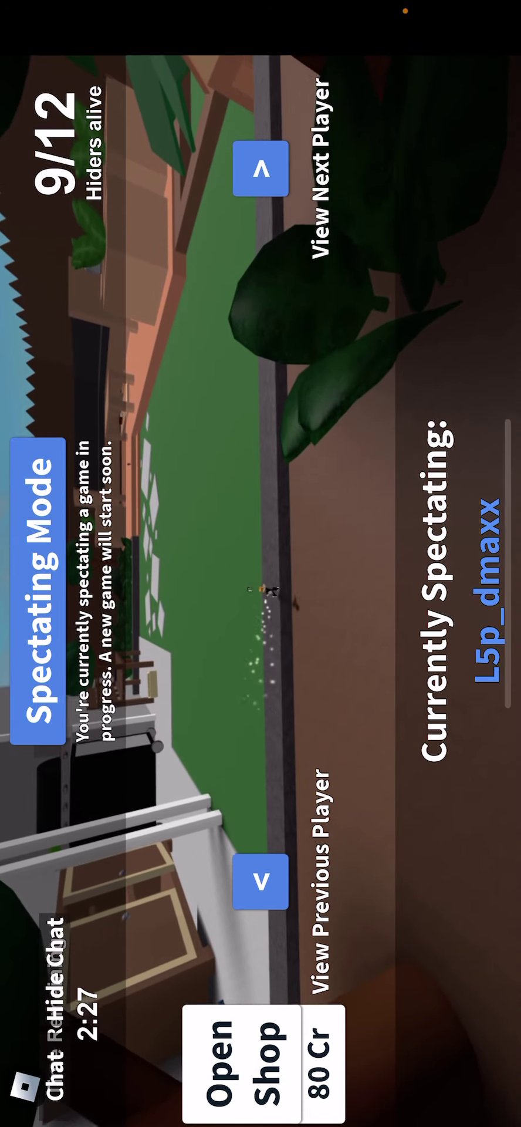
click(261, 880)
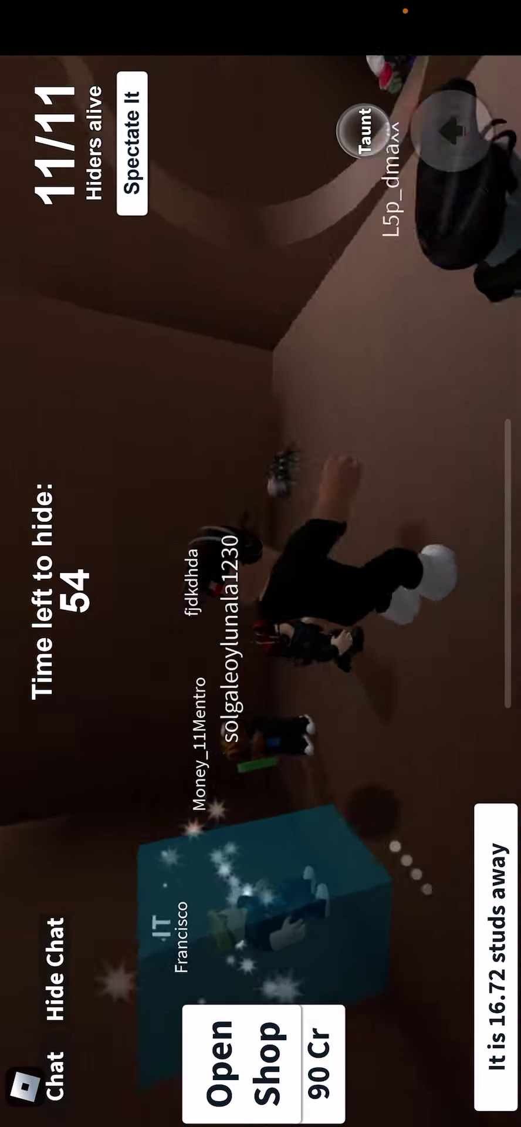
- Walk the avatar through the dark room, garden and along the wall, 273 studs from the seeker
mouse_move(427, 903)
mouse_down()
mouse_move(220, 854)
mouse_move(171, 932)
mouse_up()
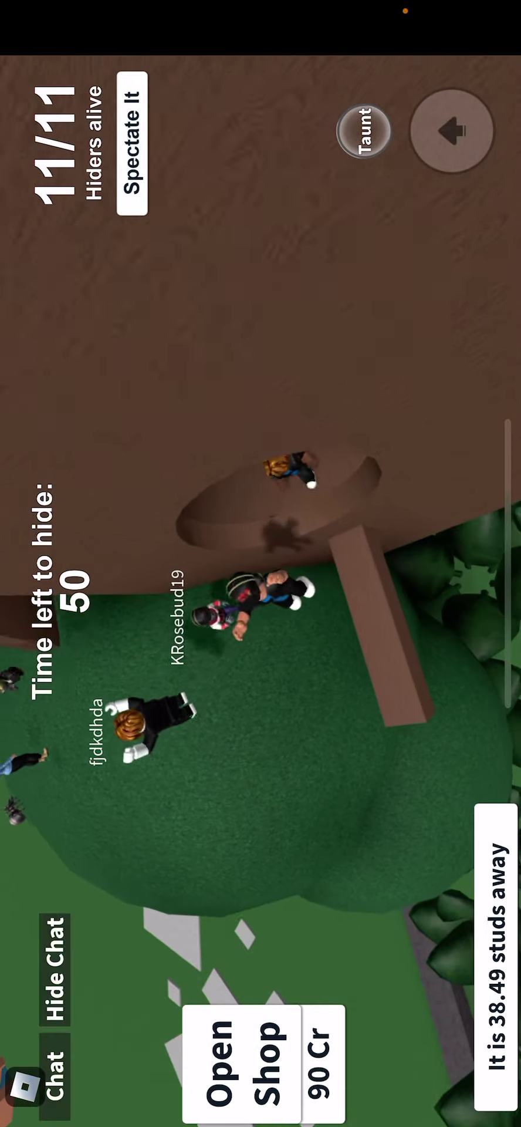
mouse_move(335, 958)
mouse_down()
mouse_move(407, 905)
mouse_move(418, 841)
mouse_move(328, 819)
mouse_up()
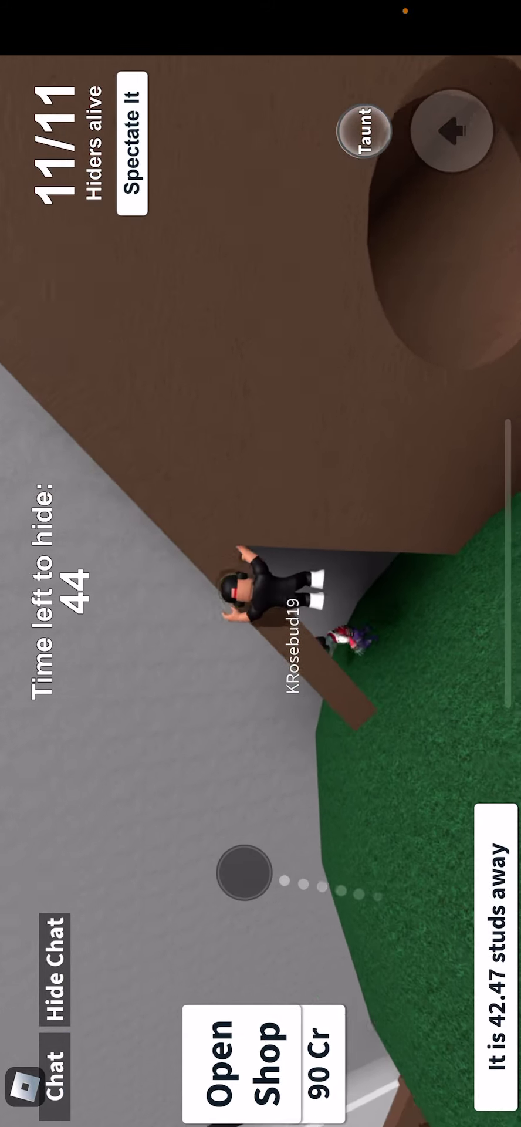
mouse_move(243, 874)
mouse_down()
mouse_move(266, 844)
mouse_move(278, 894)
mouse_up()
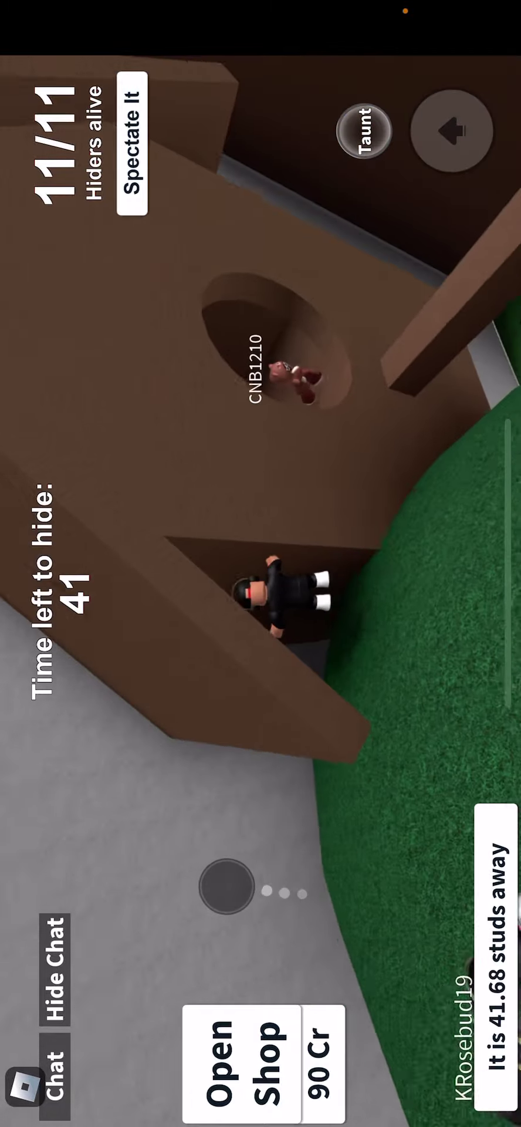
drag(226, 894, 202, 863)
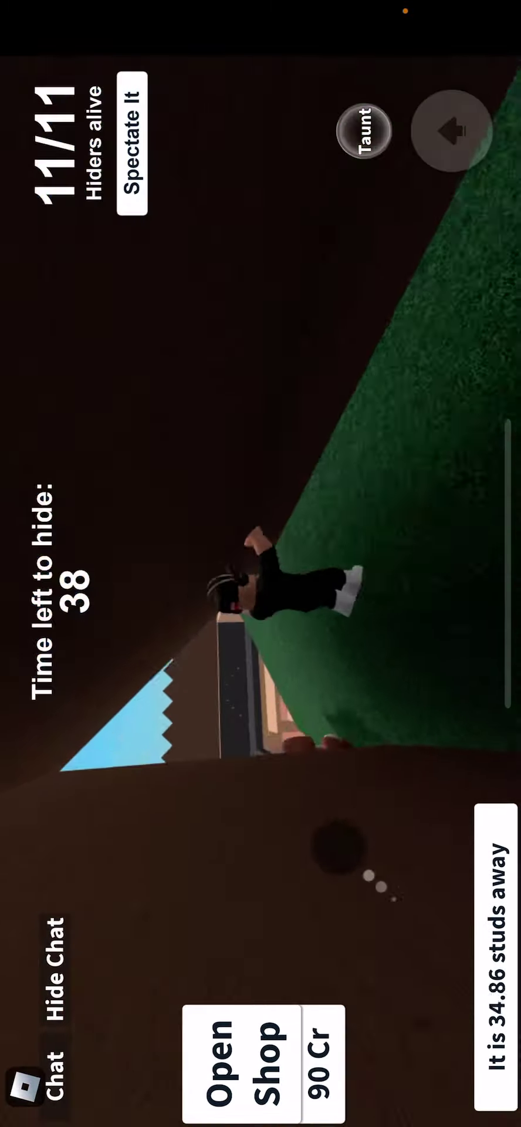
mouse_move(339, 856)
mouse_down()
mouse_move(284, 913)
mouse_move(269, 900)
mouse_up()
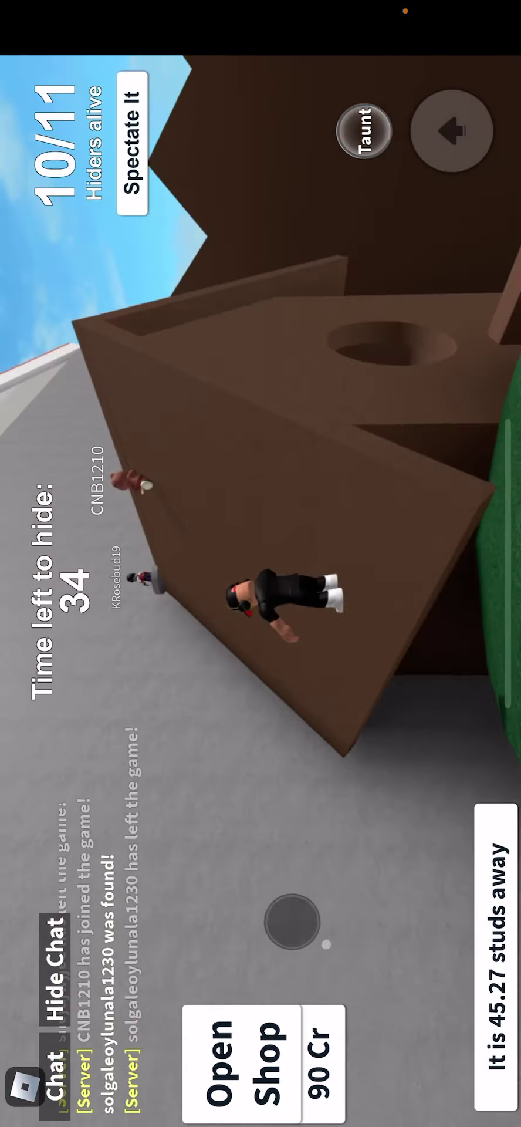
mouse_move(268, 900)
mouse_down()
mouse_move(233, 907)
mouse_move(201, 949)
mouse_up()
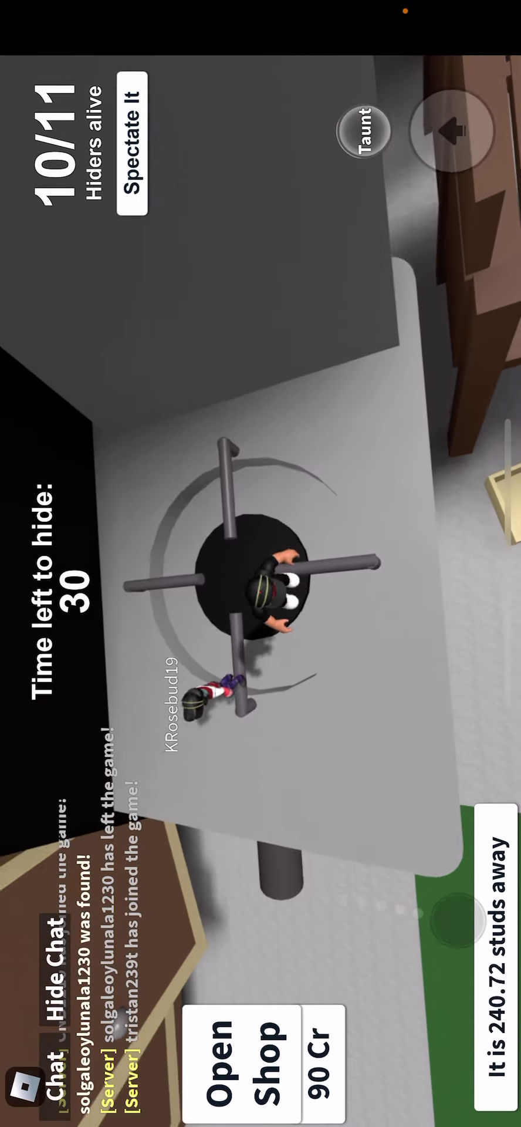
mouse_move(405, 920)
mouse_down()
mouse_move(192, 911)
mouse_move(183, 903)
mouse_up()
- Run along the grey wall and stay tucked against it while the hide timer ends
drag(201, 997, 324, 1053)
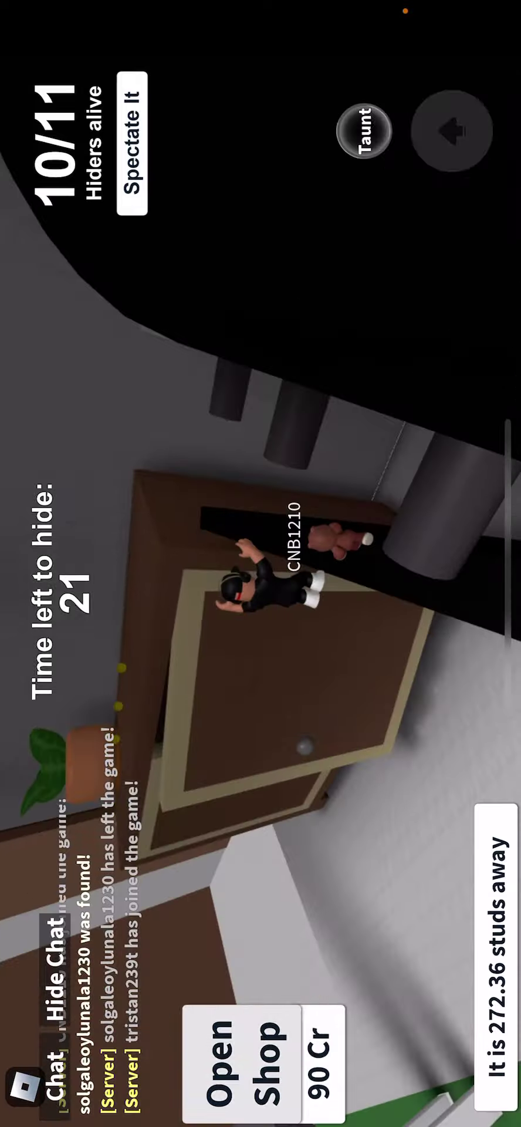
mouse_move(246, 893)
mouse_down()
mouse_move(356, 919)
mouse_move(313, 904)
mouse_move(310, 871)
mouse_up()
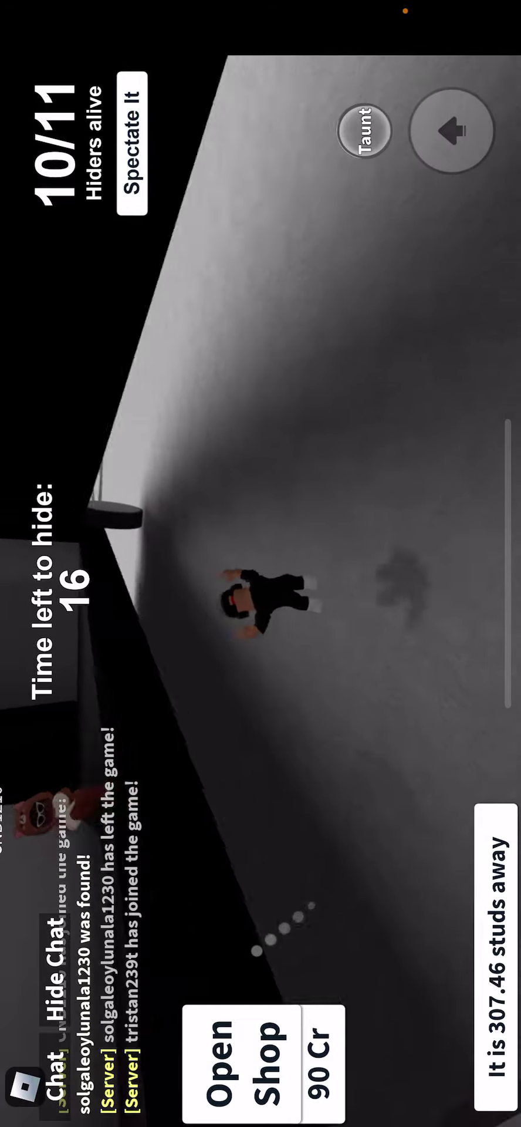
mouse_move(310, 905)
mouse_down()
mouse_move(359, 841)
mouse_move(401, 479)
mouse_up()
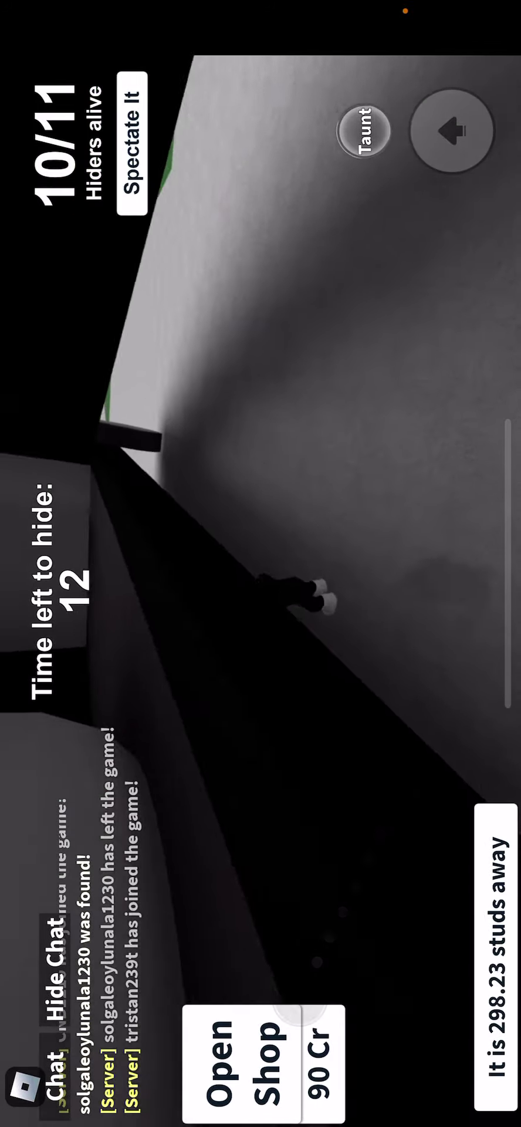
mouse_move(377, 819)
mouse_down()
mouse_move(333, 926)
mouse_move(310, 1026)
mouse_move(264, 902)
mouse_up()
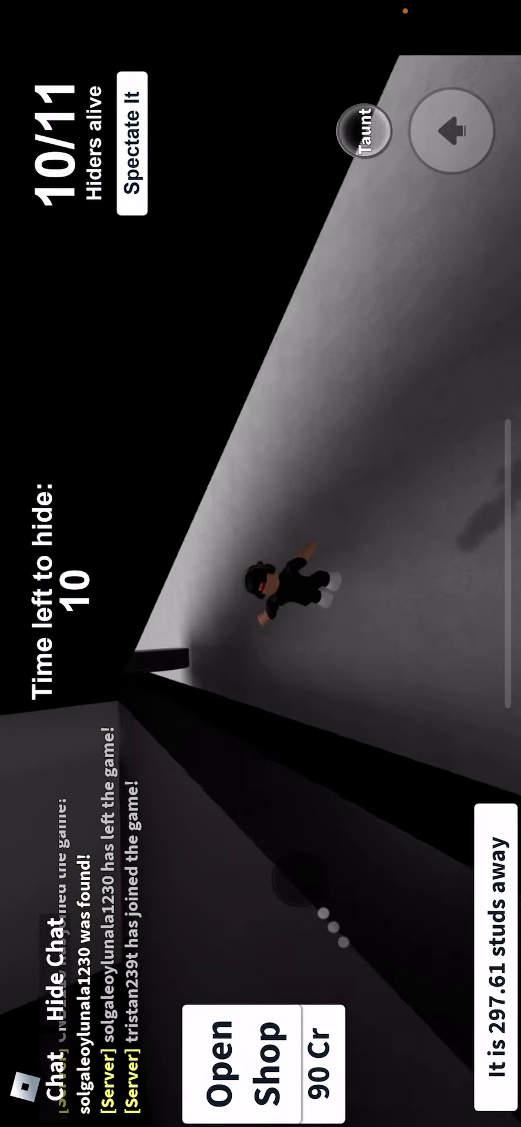
drag(396, 1030, 423, 885)
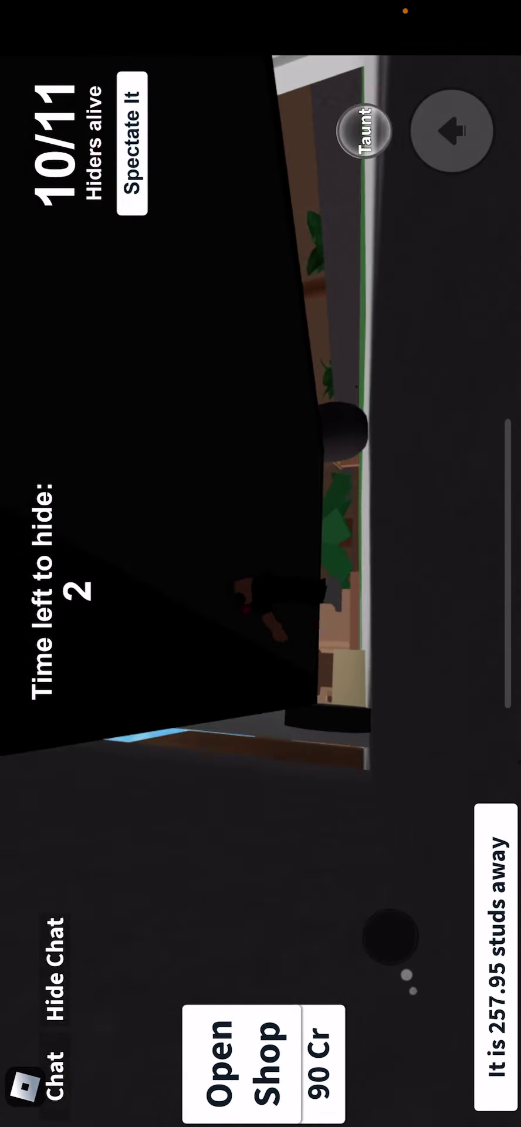
drag(433, 1045, 392, 836)
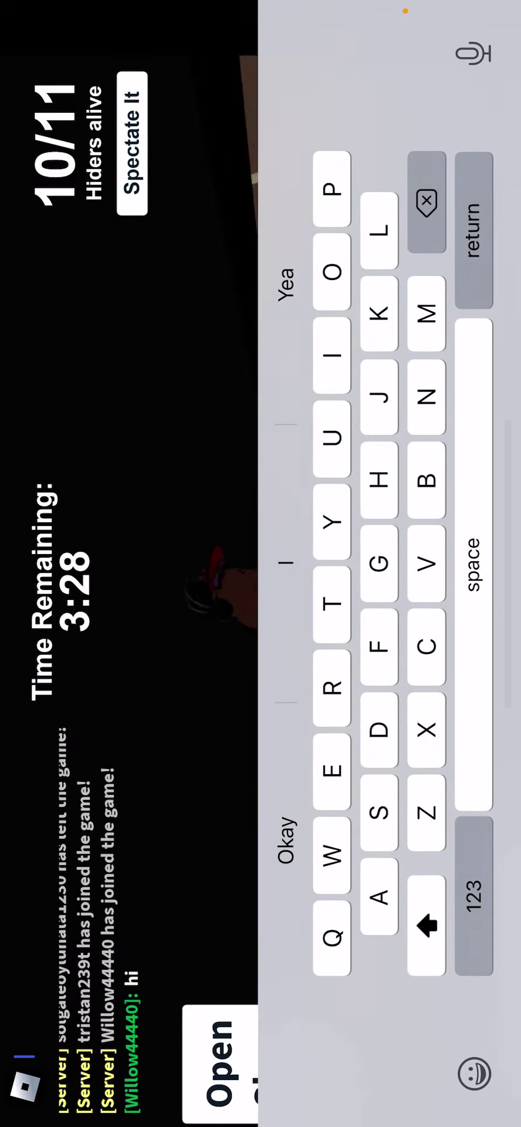
- Dismiss the chat keyboard and wait for the round to end and 'Selecting It' to appear
key(Return)
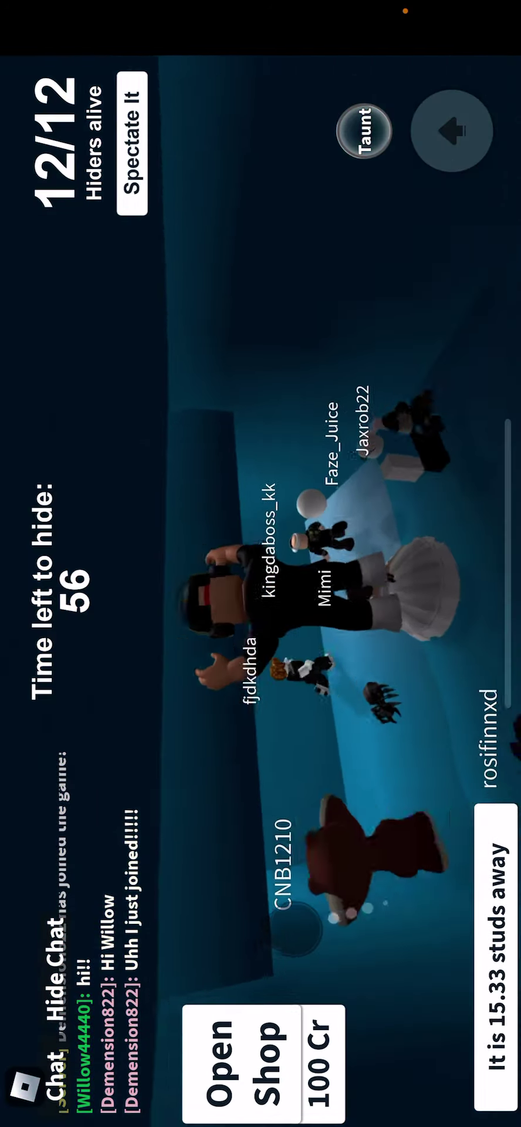
- Walk out of the spawn room and along the orange plank to a hiding spot
mouse_move(295, 929)
mouse_down()
mouse_move(299, 999)
mouse_move(246, 968)
mouse_up()
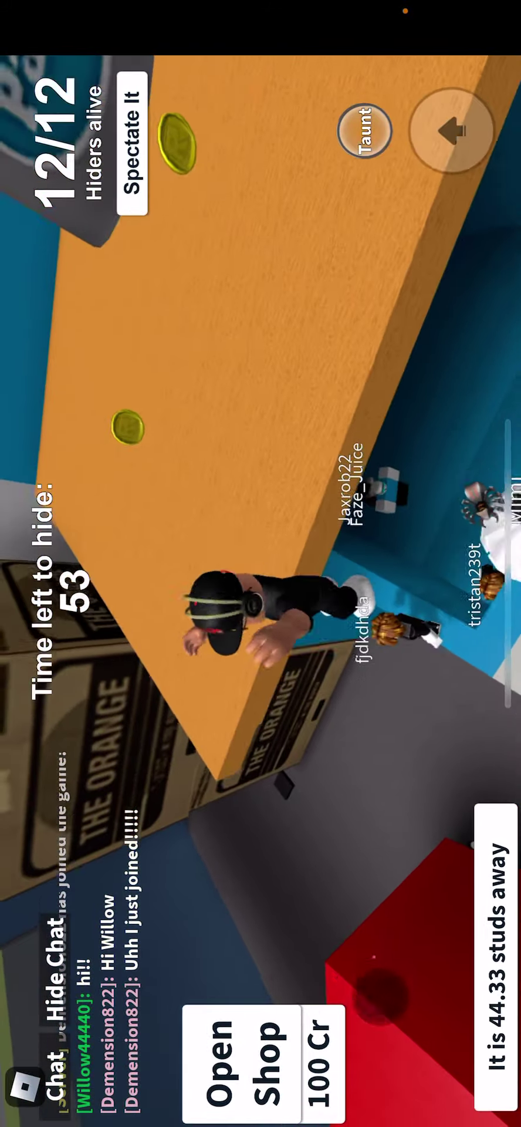
drag(362, 968, 348, 892)
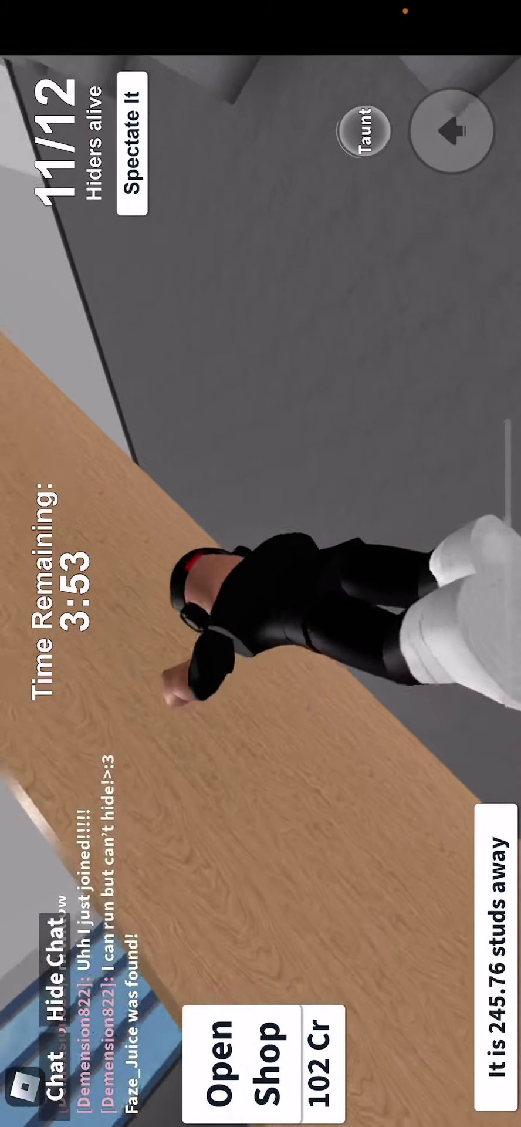
- Taunt the seeker, then walk along the wooden beams toward the tyre garage
click(366, 131)
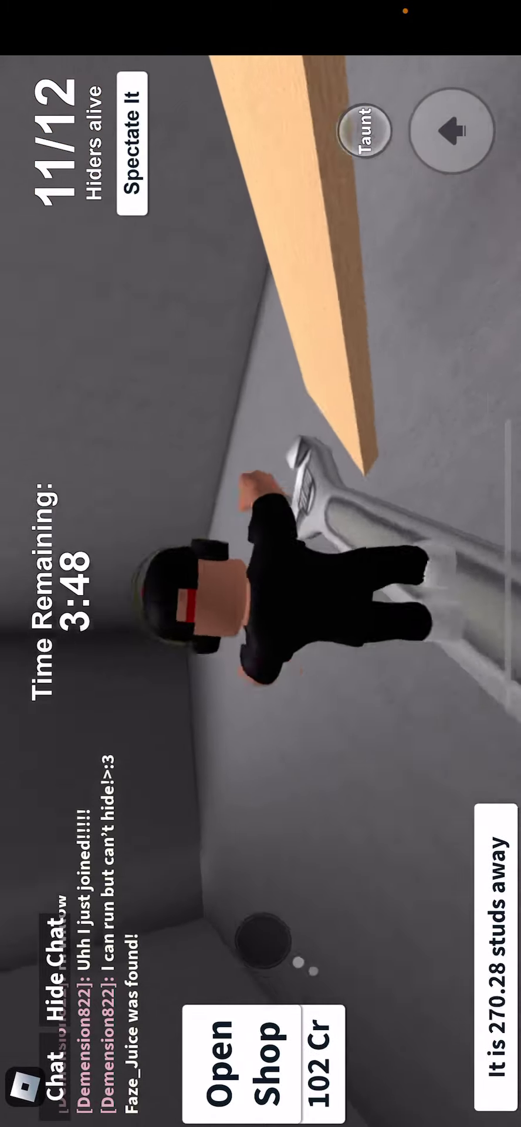
mouse_move(262, 941)
mouse_down()
mouse_move(229, 995)
mouse_move(231, 911)
mouse_up()
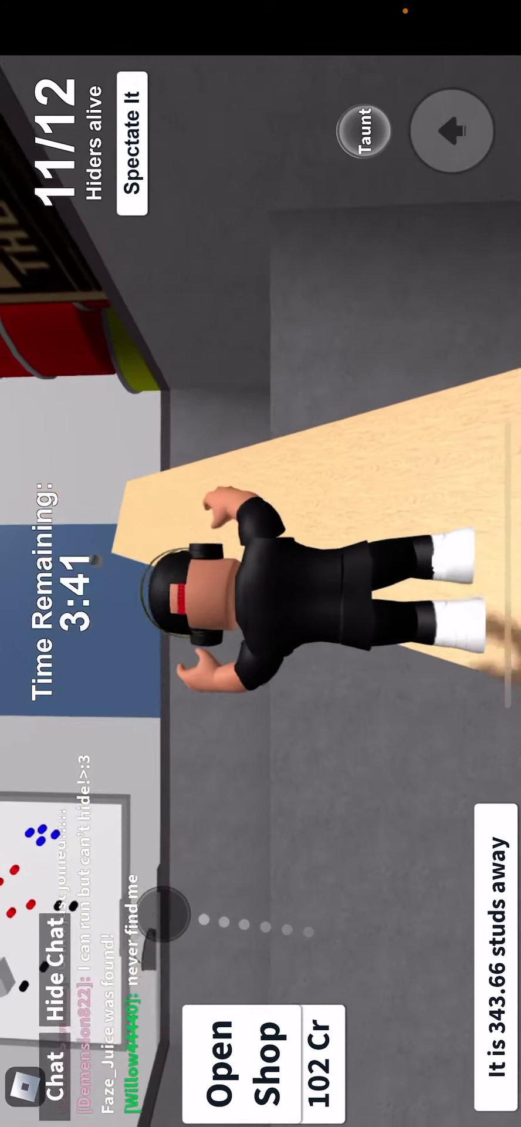
drag(167, 929, 322, 805)
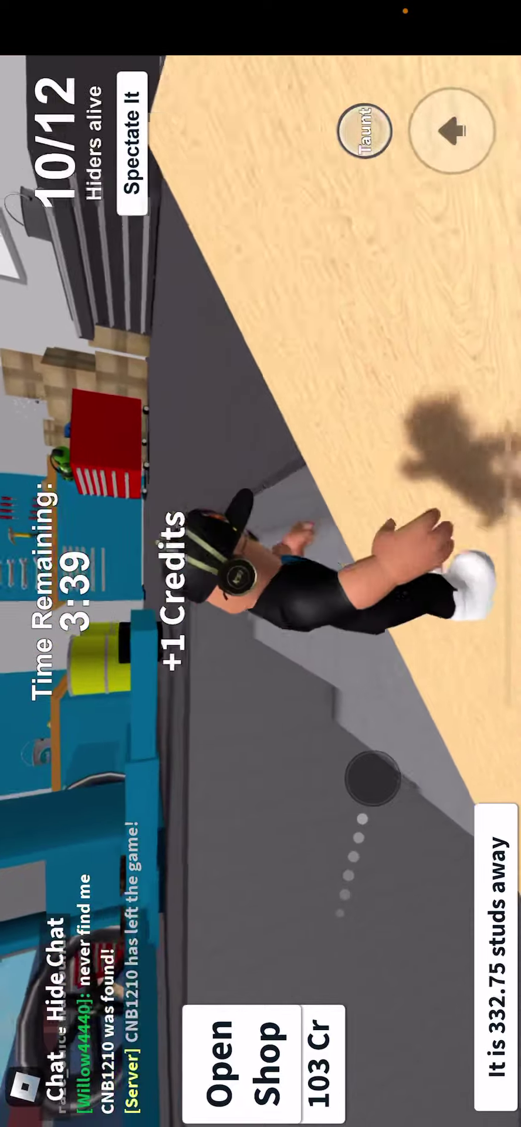
drag(375, 778, 377, 852)
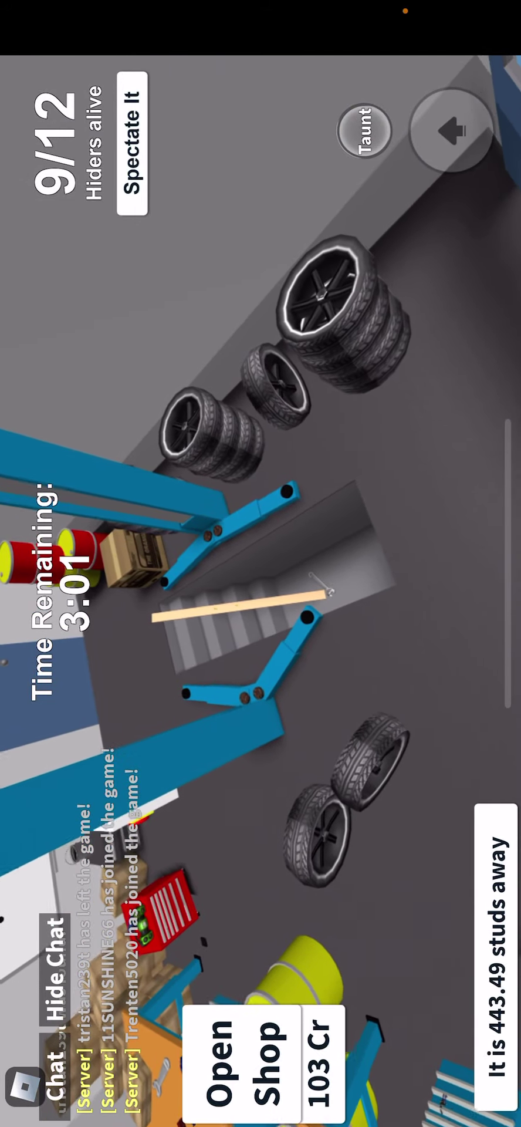
- Use the 'Spectate It' button to follow the seeker, about 215 studs away
click(132, 143)
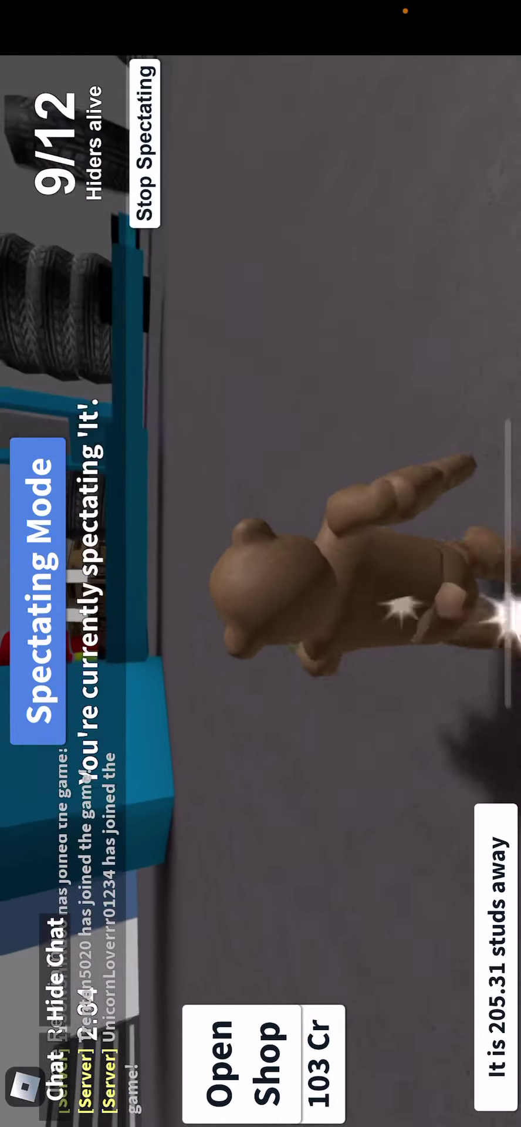
click(145, 144)
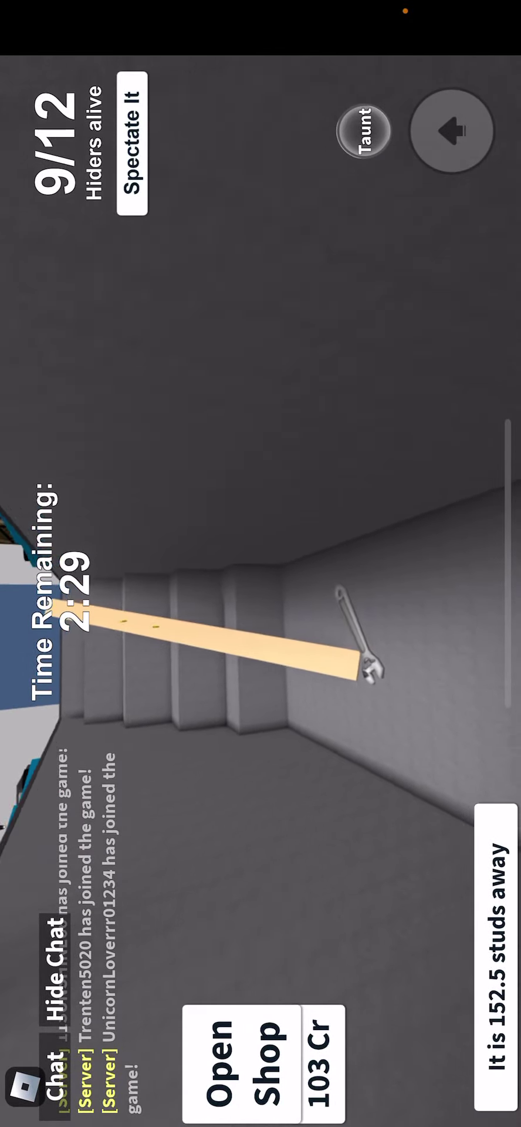
click(132, 144)
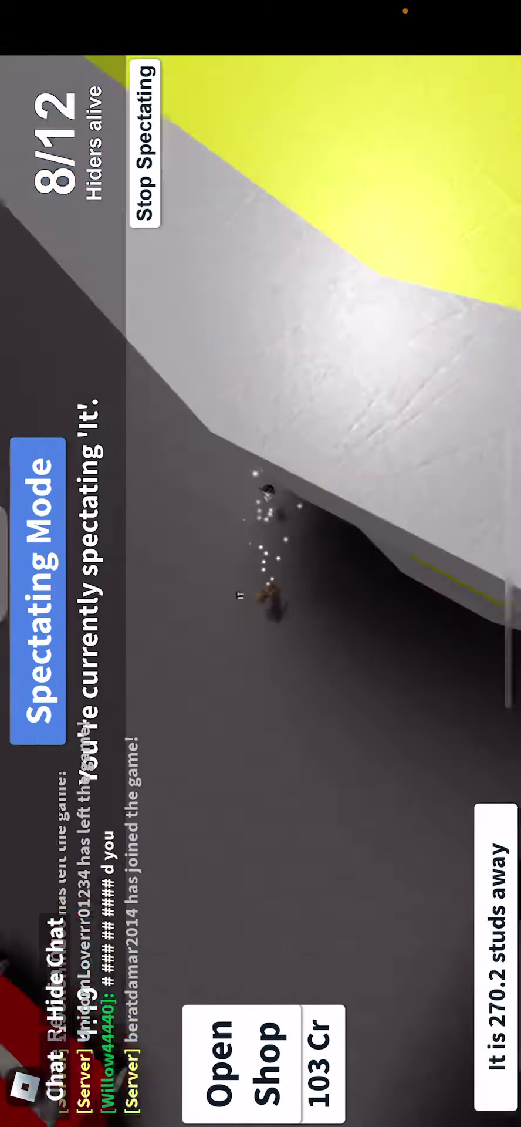
drag(10, 36, 352, 36)
drag(396, 564, 27, 564)
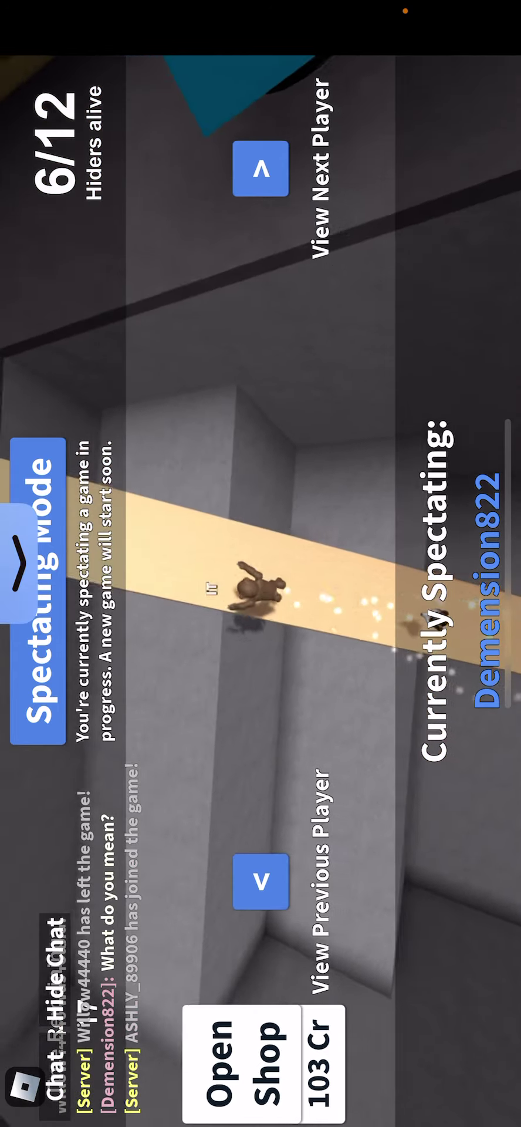
- Swipe down over the Roblox game to reveal Control Center and its Screen Recording button
drag(9, 133, 353, 133)
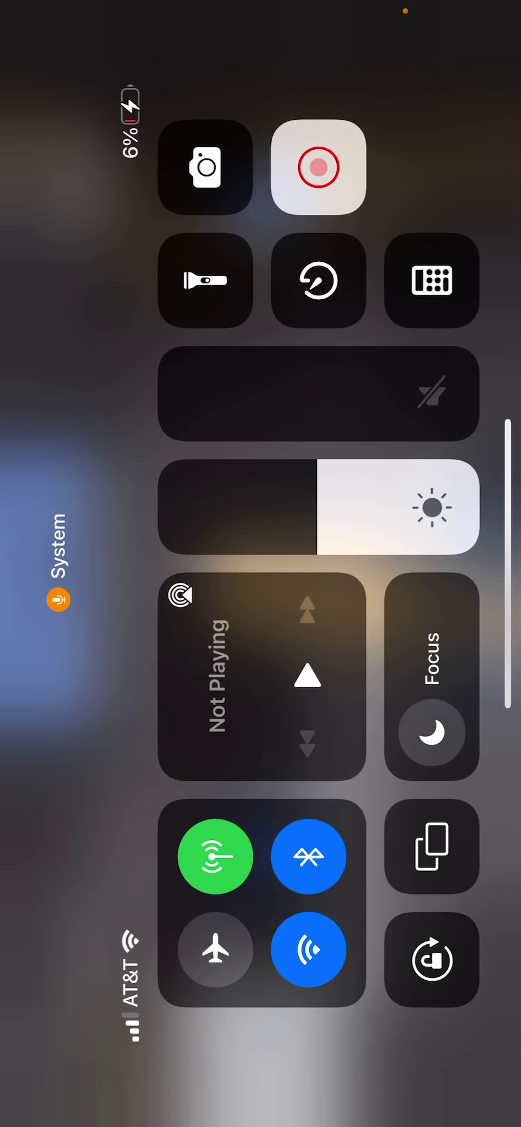